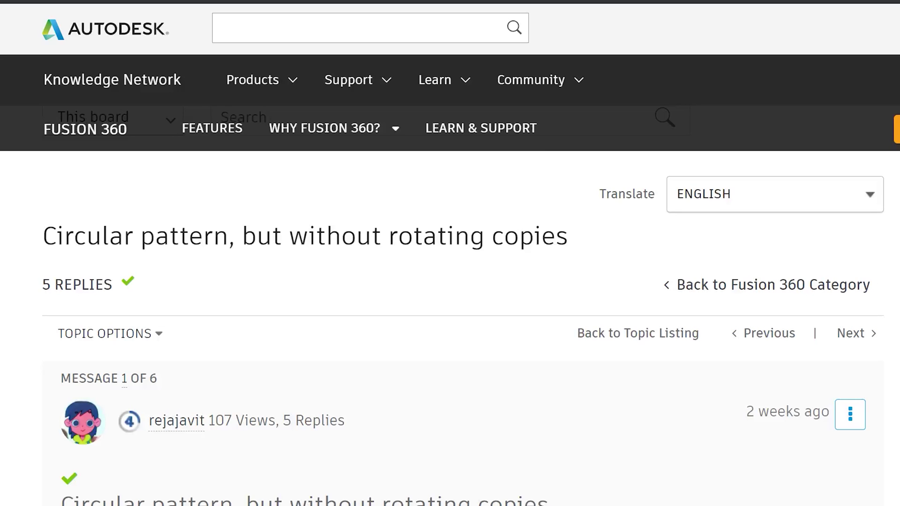
{"action": "scroll", "coordinate": [464, 306], "scroll_direction": "down", "scroll_amount": 1}
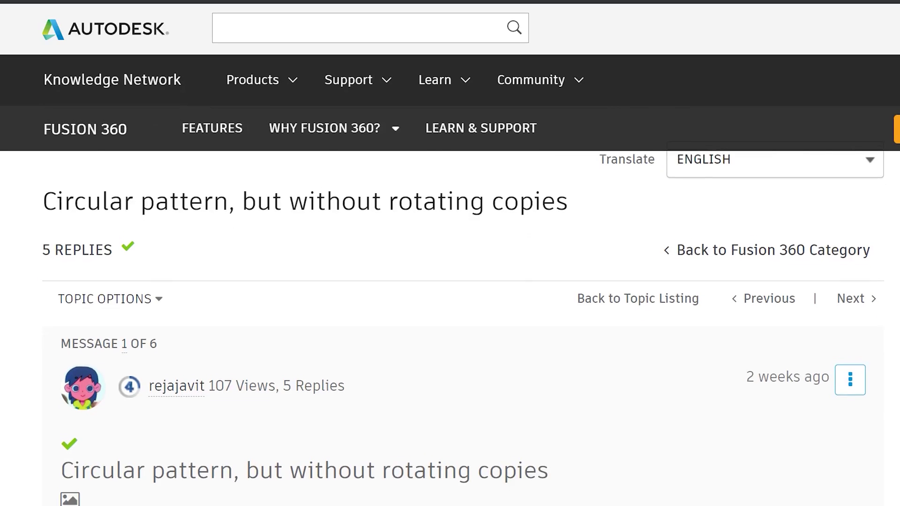
{"action": "scroll", "coordinate": [463, 327], "scroll_direction": "down", "scroll_amount": 2}
{"action": "scroll", "coordinate": [463, 327], "scroll_direction": "down", "scroll_amount": 2}
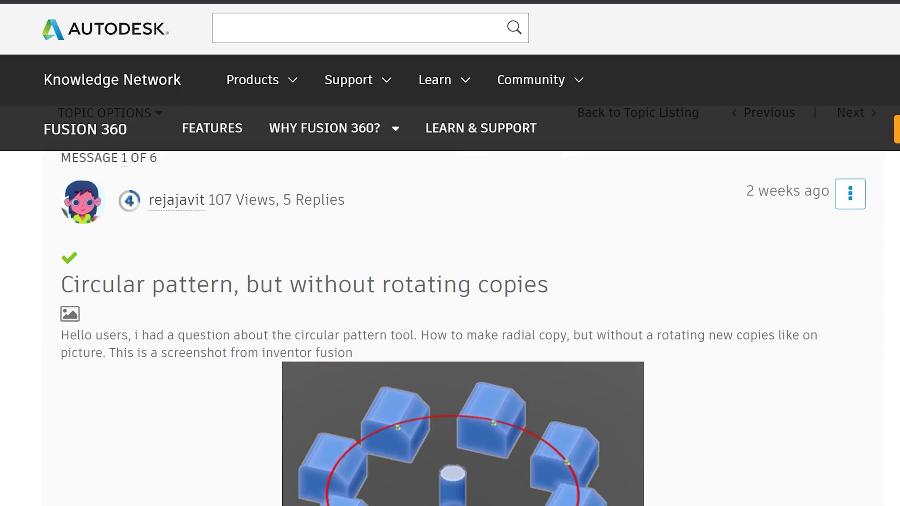
{"action": "scroll", "coordinate": [462, 306], "scroll_direction": "down", "scroll_amount": 1}
{"action": "scroll", "coordinate": [463, 307], "scroll_direction": "down", "scroll_amount": 2}
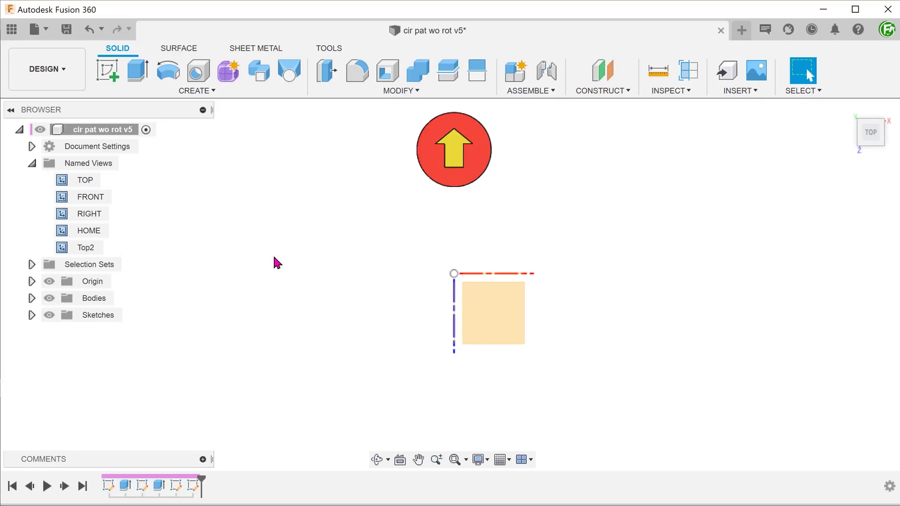
Step: Start a circular pattern of bodies with the red arrow disc as the object
{"action": "left_click", "coordinate": [191, 91]}
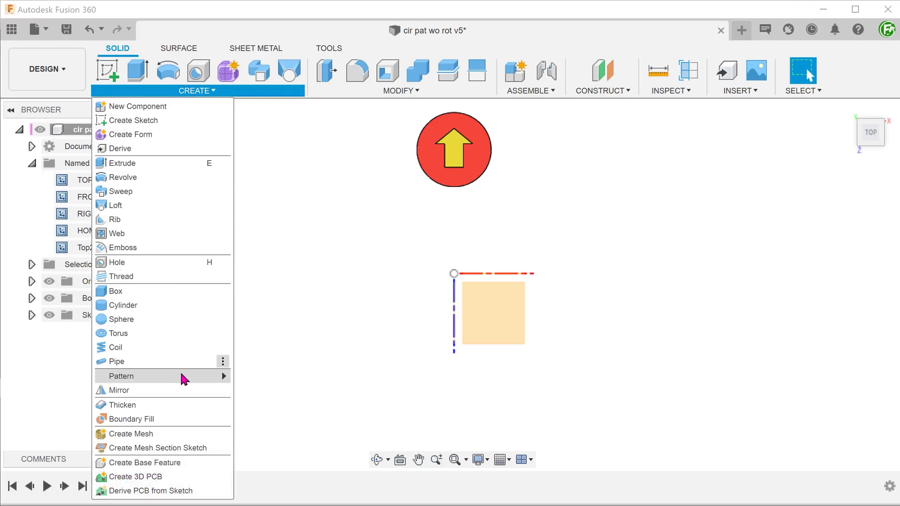
{"action": "mouse_move", "coordinate": [121, 376]}
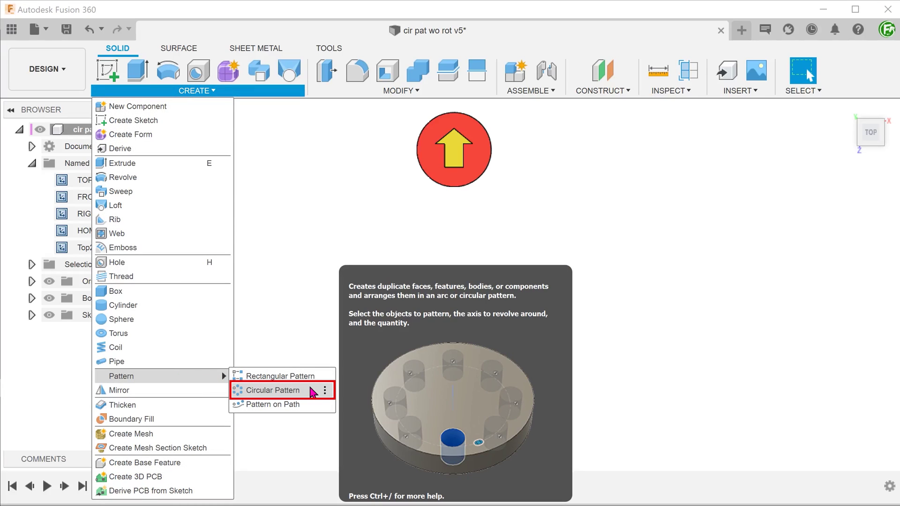
{"action": "left_click", "coordinate": [313, 391]}
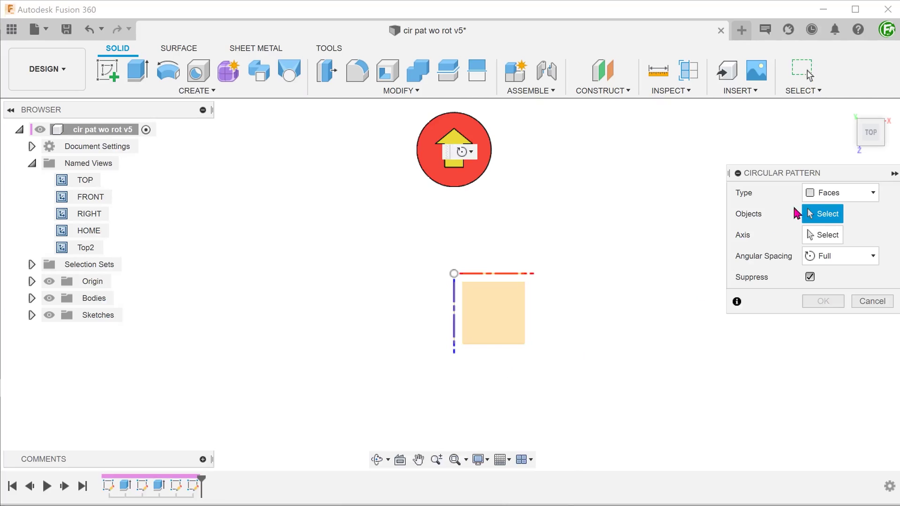
{"action": "left_click", "coordinate": [827, 196]}
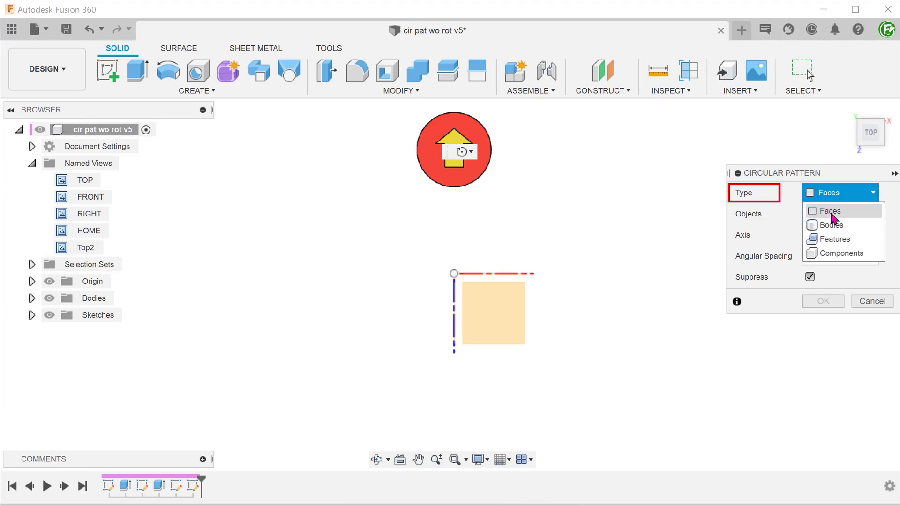
{"action": "left_click", "coordinate": [836, 225]}
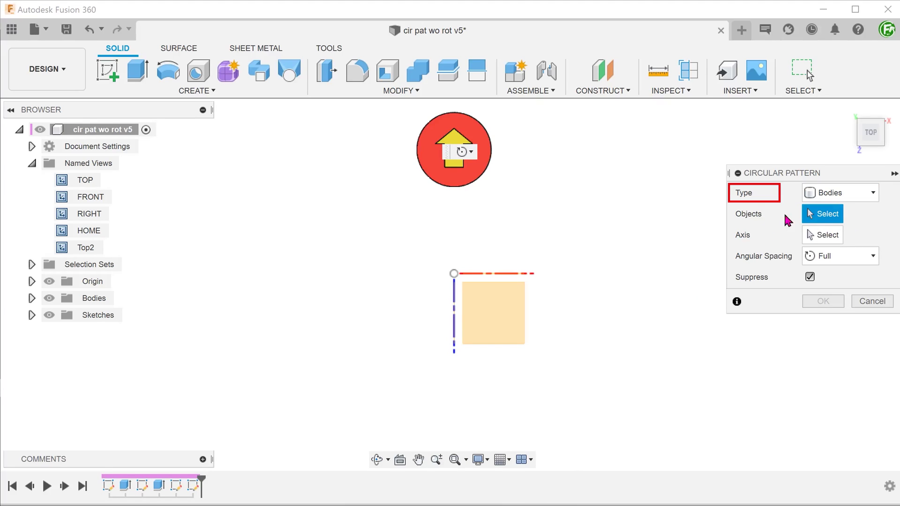
{"action": "left_click", "coordinate": [481, 144]}
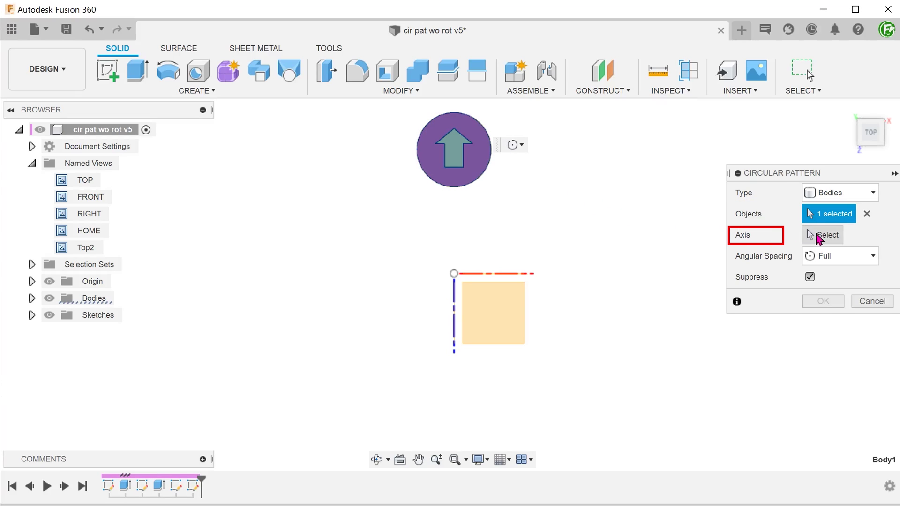
Step: Pattern the arrow disc six times around the Y axis, viewed from Top2
{"action": "left_click", "coordinate": [821, 238]}
{"action": "key", "text": "F6"}
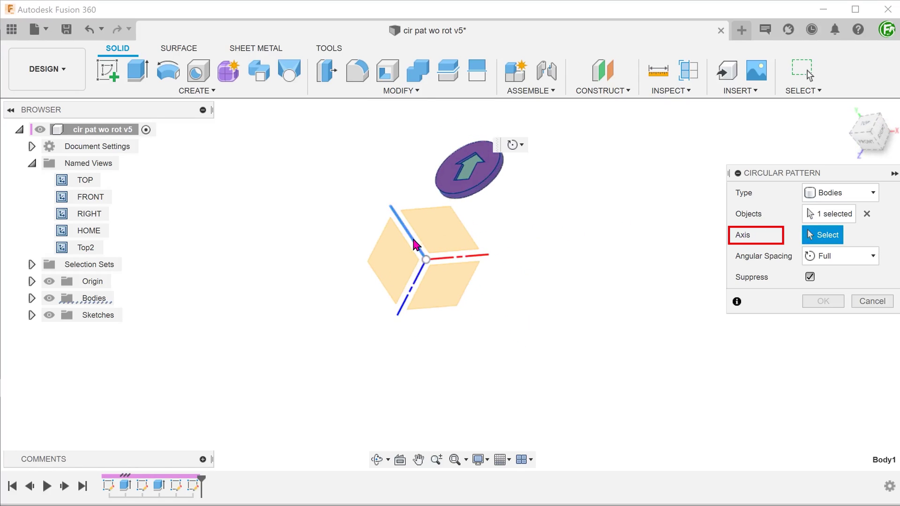
{"action": "left_click", "coordinate": [416, 243]}
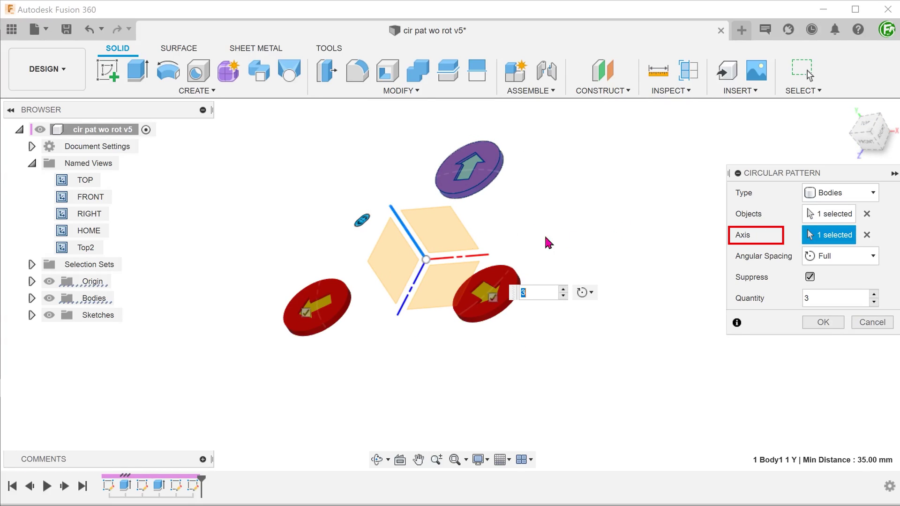
{"action": "double_click", "coordinate": [88, 247]}
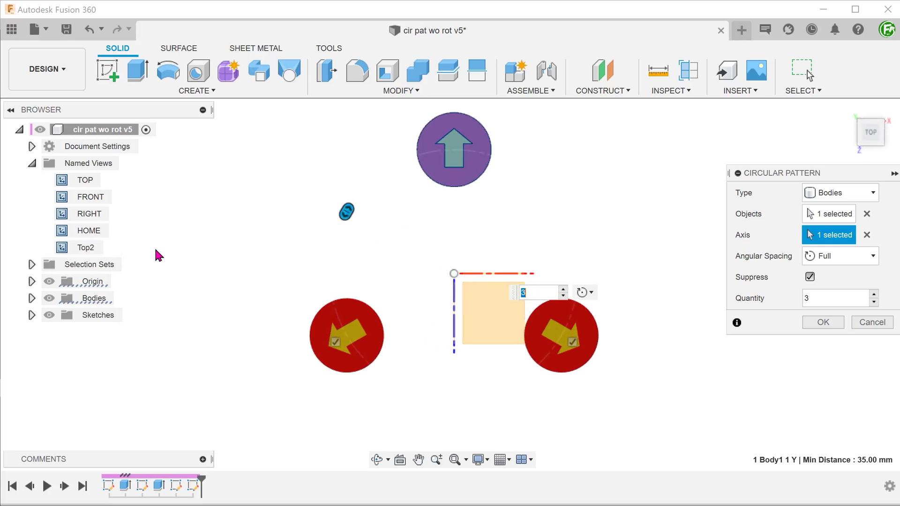
{"action": "left_click", "coordinate": [810, 295]}
{"action": "type", "text": "6"}
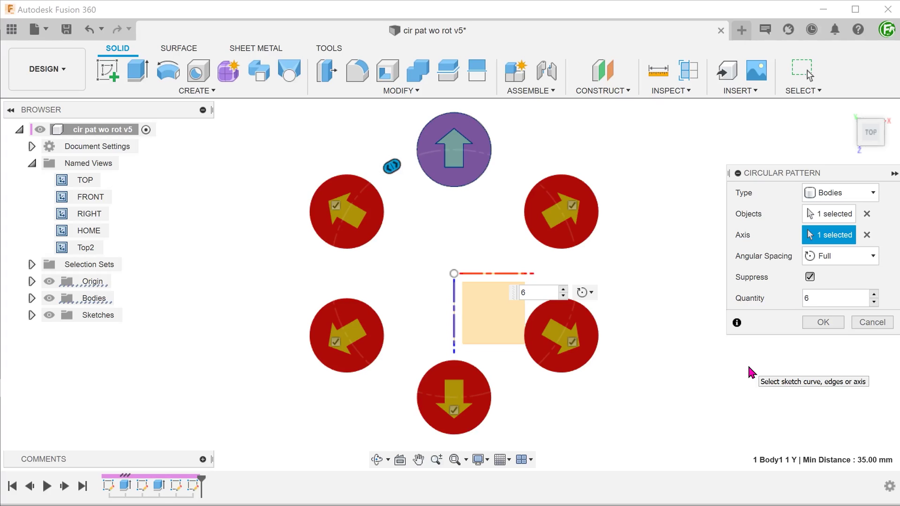
{"action": "left_click", "coordinate": [821, 322]}
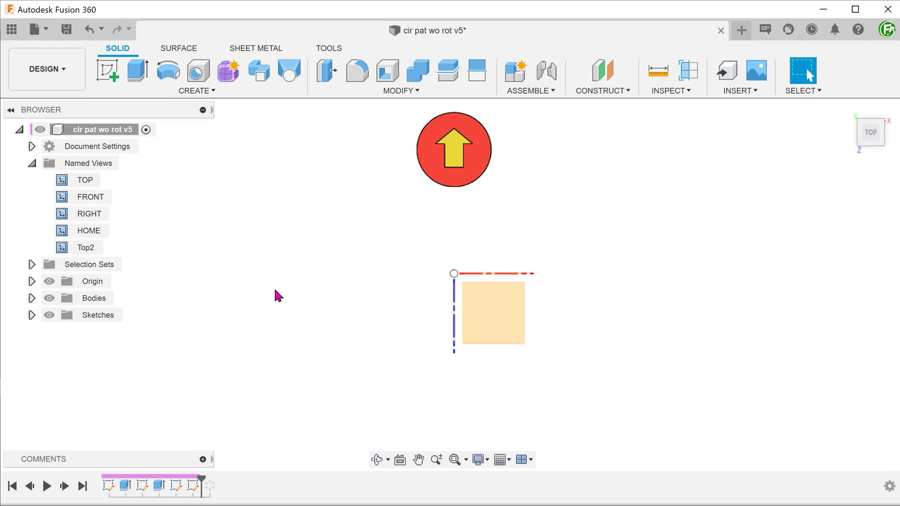
Step: Make Sketch4 visible to reveal its 50 mm circle, then clear the selection
{"action": "left_click", "coordinate": [32, 315]}
{"action": "left_click", "coordinate": [61, 384]}
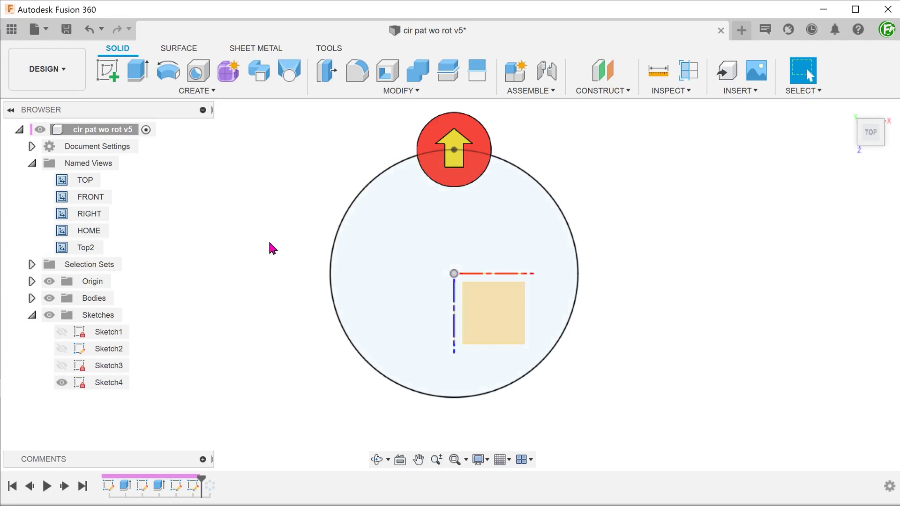
{"action": "left_click", "coordinate": [334, 243]}
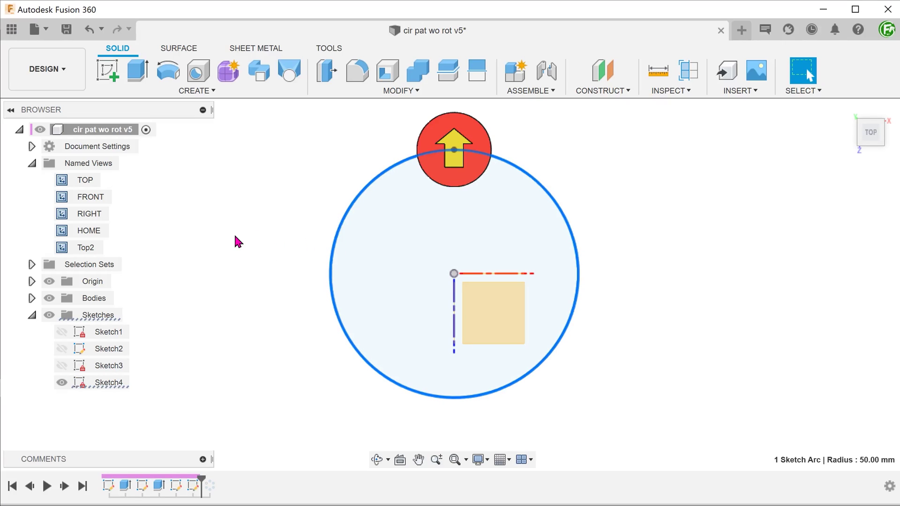
{"action": "key", "text": "Escape"}
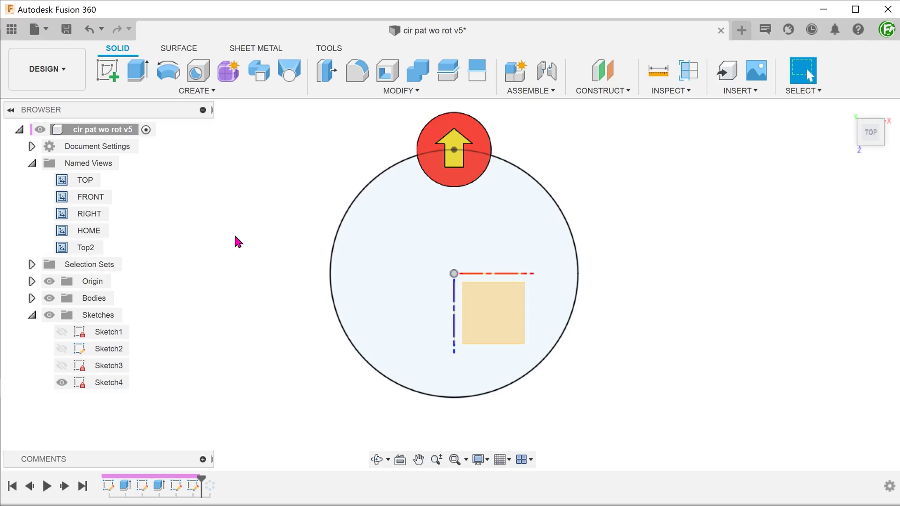
Step: Start a Pattern on Path of bodies with the arrow disc as the object
{"action": "left_click", "coordinate": [188, 91]}
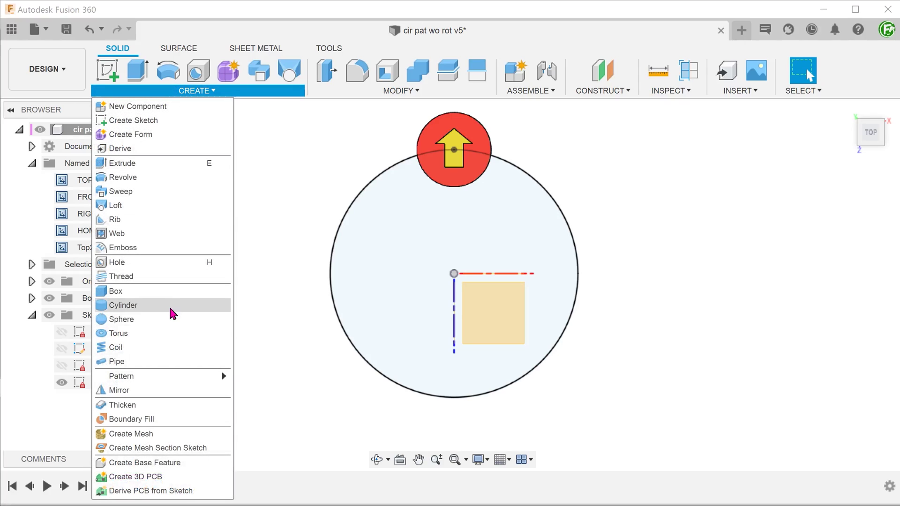
{"action": "mouse_move", "coordinate": [162, 376]}
{"action": "left_click", "coordinate": [314, 412]}
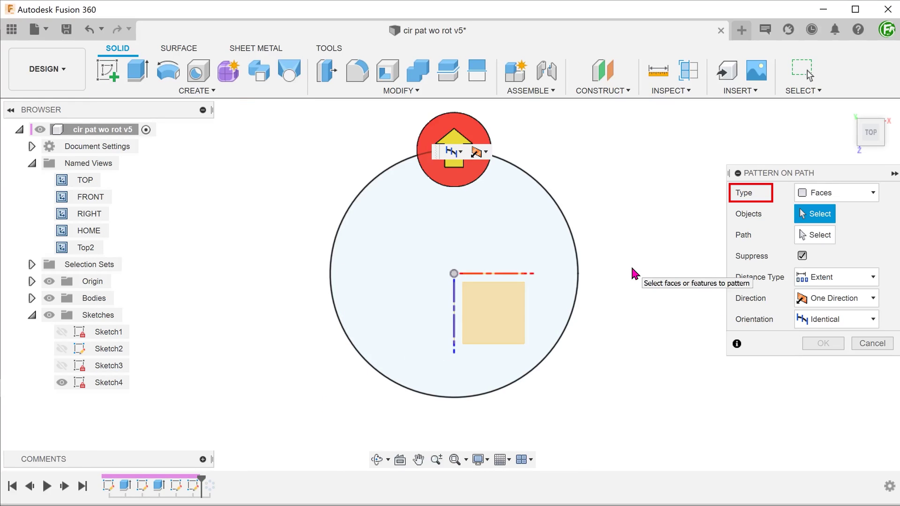
{"action": "left_click", "coordinate": [833, 192]}
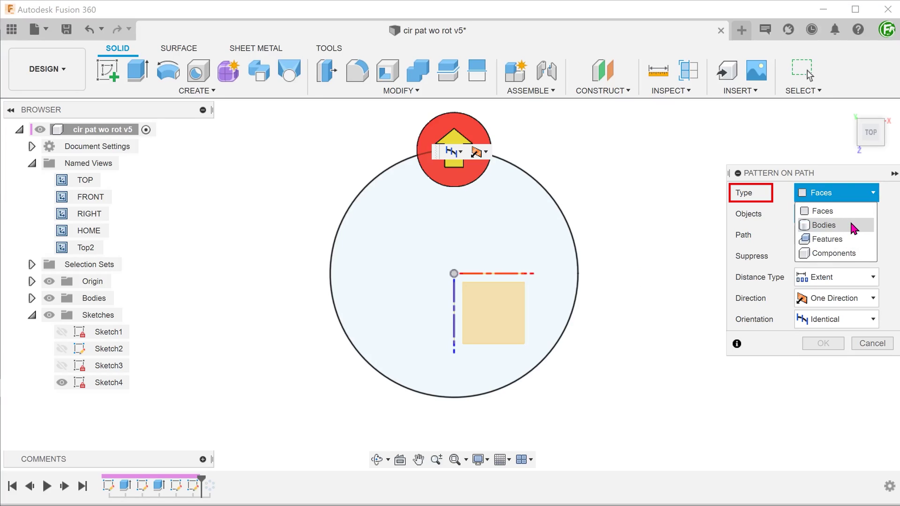
{"action": "left_click", "coordinate": [854, 227]}
{"action": "left_click", "coordinate": [487, 141]}
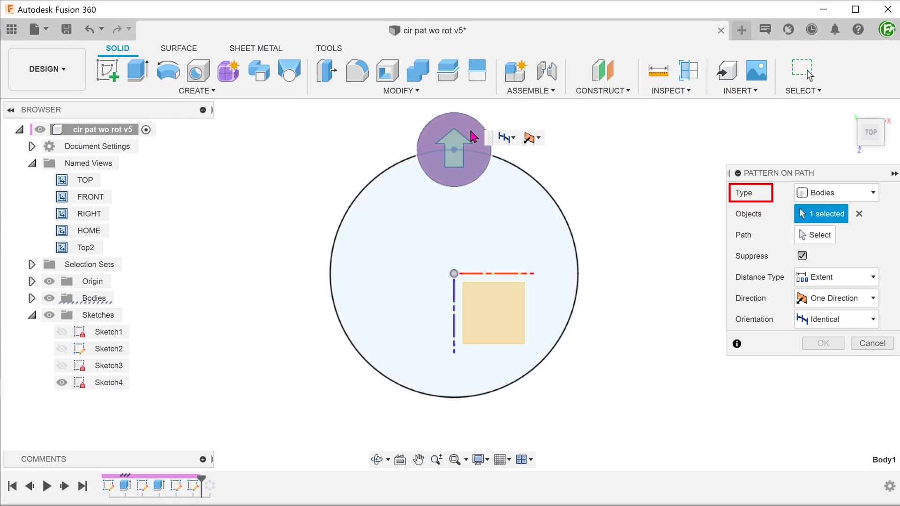
{"action": "left_click", "coordinate": [821, 237]}
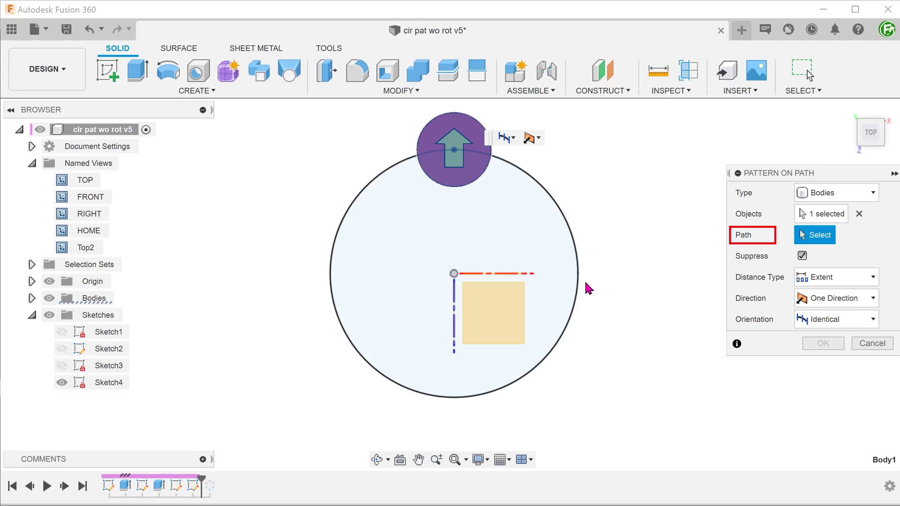
Step: Spread copies around the whole Sketch4 circle path and set the quantity to 7
{"action": "left_click", "coordinate": [579, 293]}
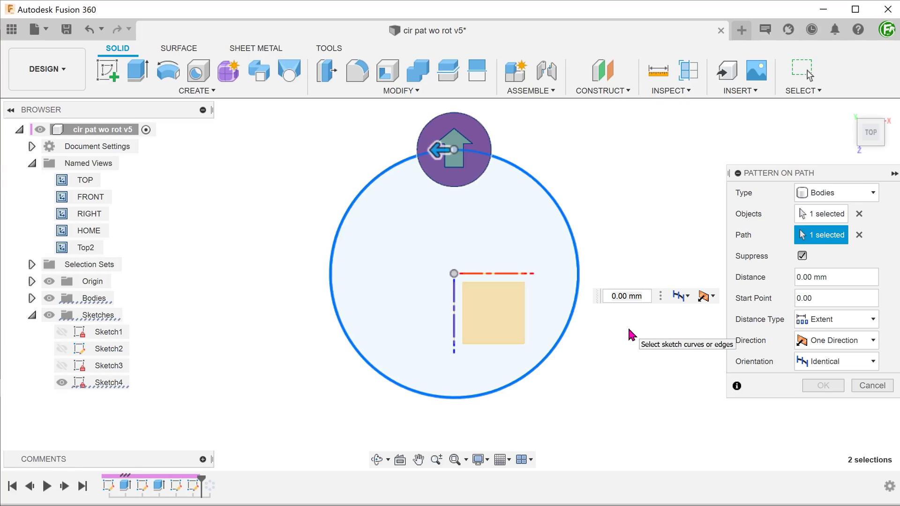
{"action": "mouse_move", "coordinate": [437, 150]}
{"action": "left_mouse_down"}
{"action": "mouse_move", "coordinate": [356, 307]}
{"action": "mouse_move", "coordinate": [491, 180]}
{"action": "mouse_move", "coordinate": [439, 150]}
{"action": "left_mouse_up"}
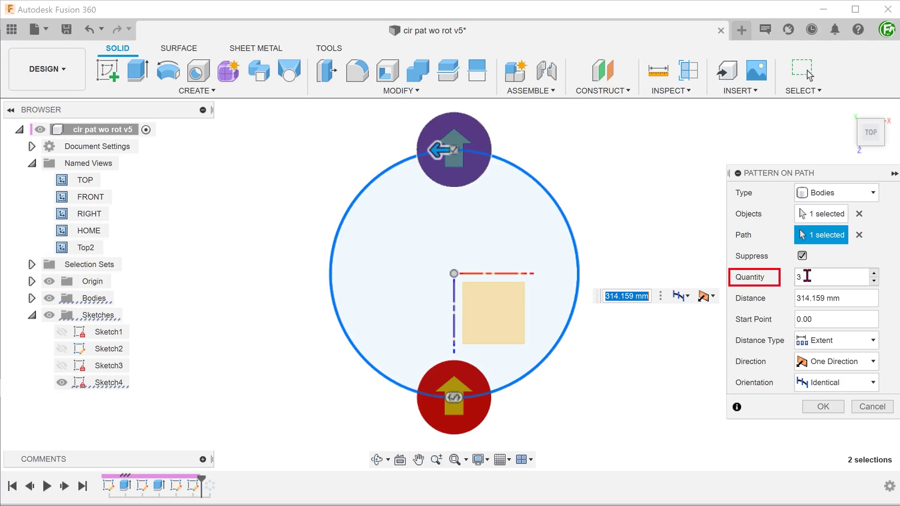
{"action": "left_click_drag", "start_coordinate": [807, 276], "coordinate": [789, 276]}
{"action": "type", "text": "7"}
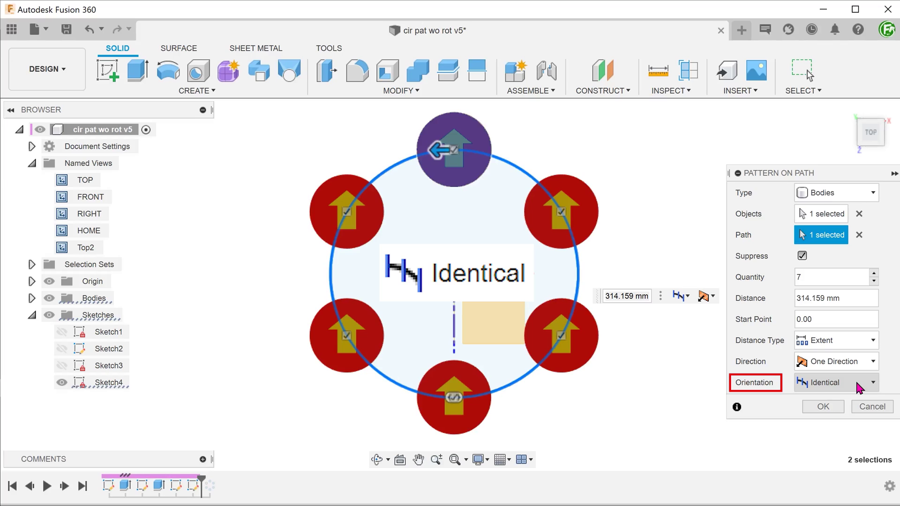
Step: Set the pattern orientation to Path Direction
{"action": "left_click", "coordinate": [859, 386]}
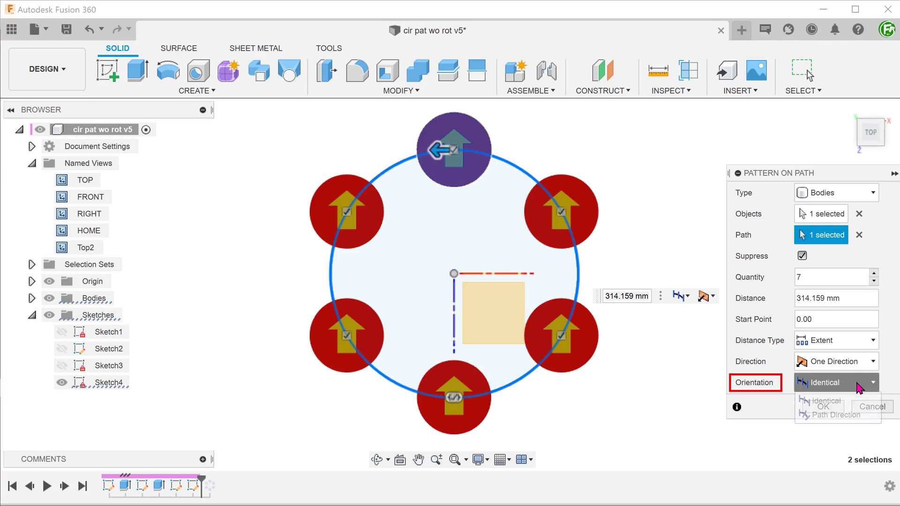
{"action": "left_click", "coordinate": [870, 420]}
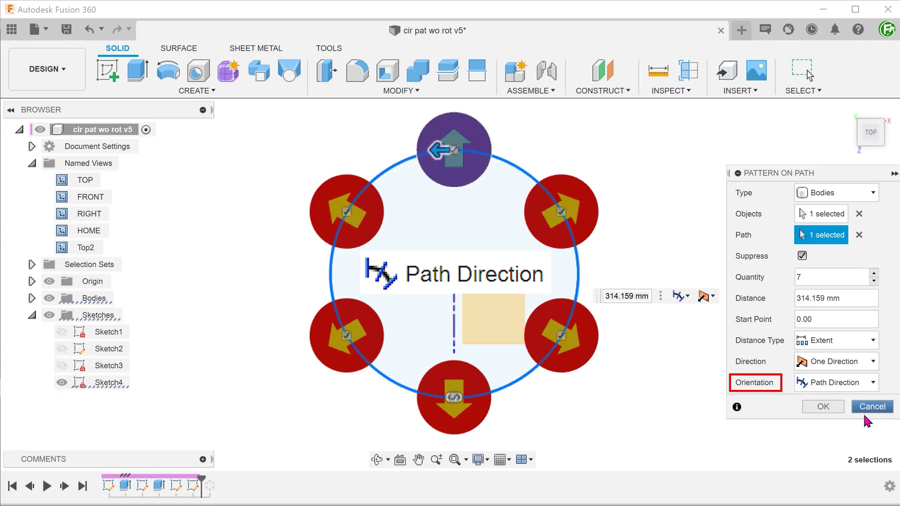